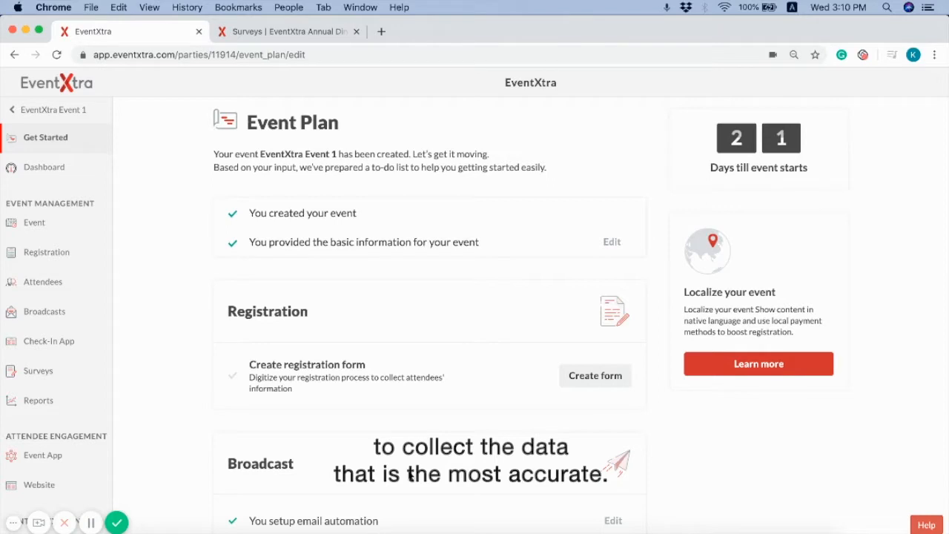
Step: Create a survey for the event with the name "new survey" and the short code "newsurvey"
left_click(70, 382)
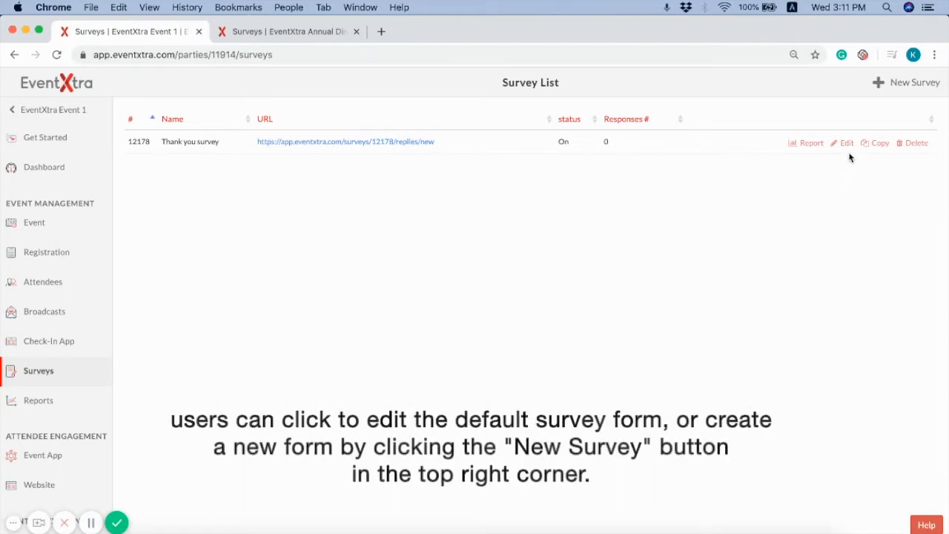
left_click(878, 82)
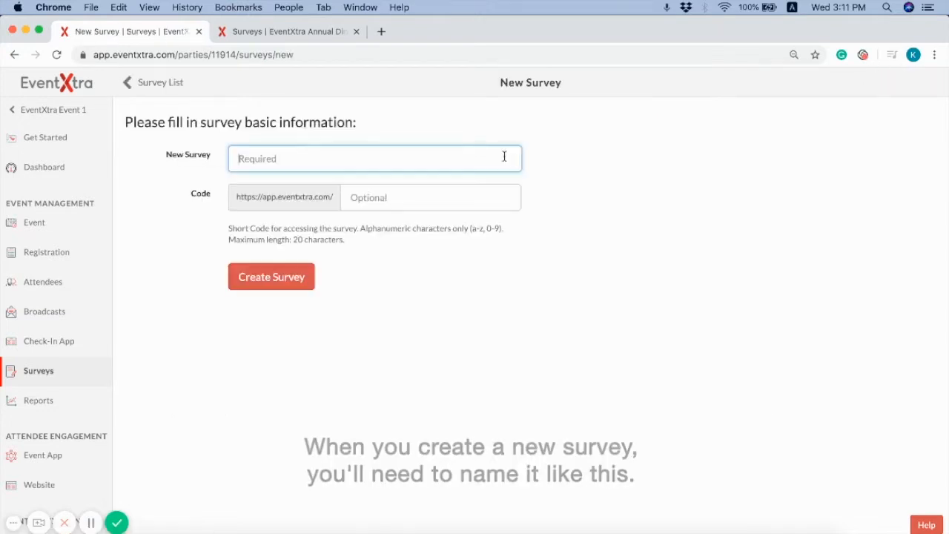
type("new survey")
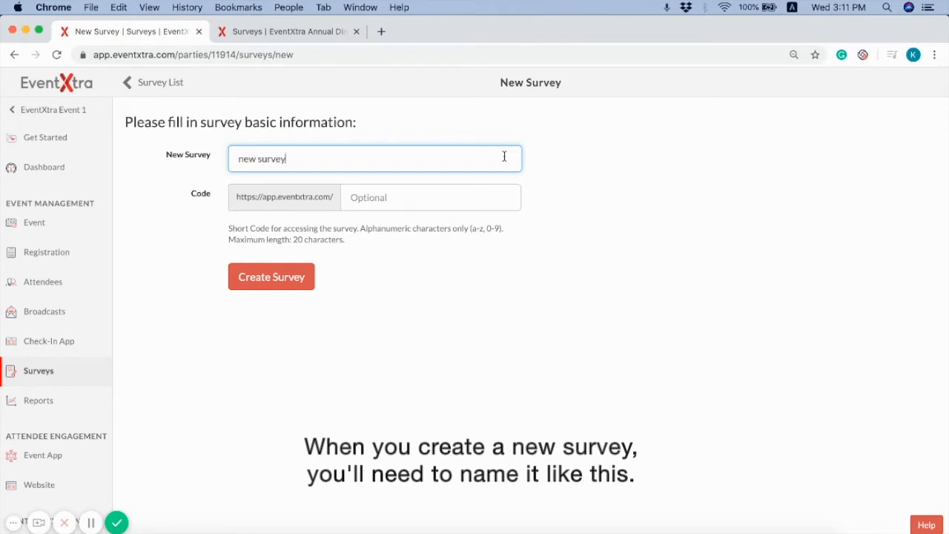
left_click(410, 195)
type("newsurvey")
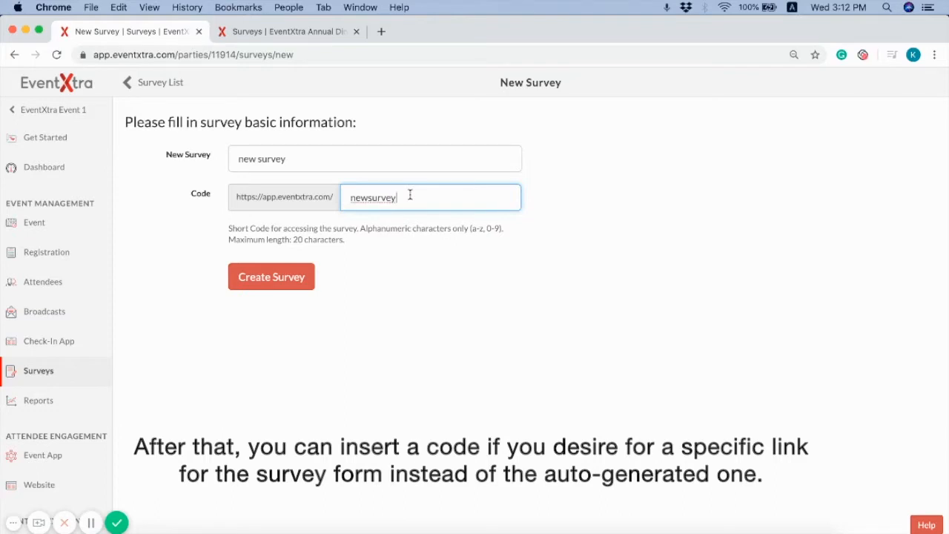
left_click(264, 274)
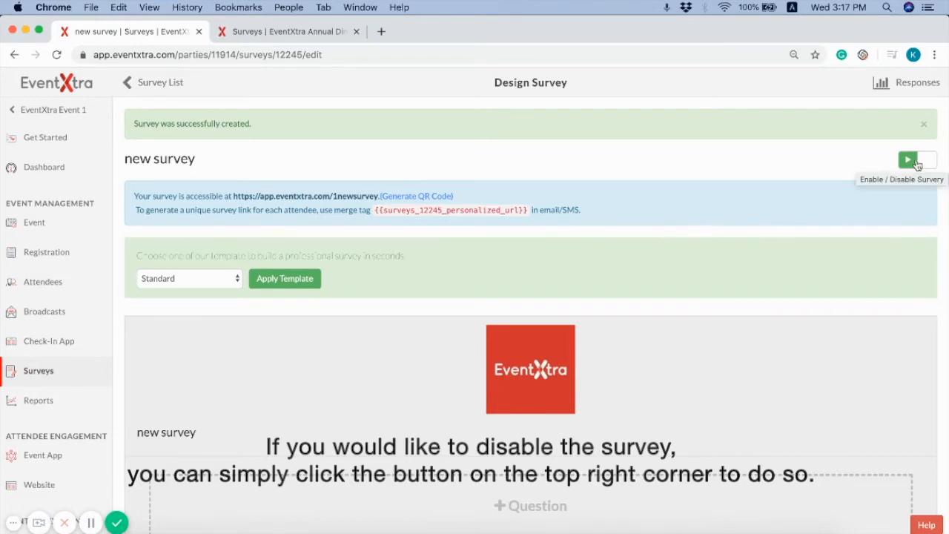
Step: Apply the Thankyou template to the new survey
left_click(220, 249)
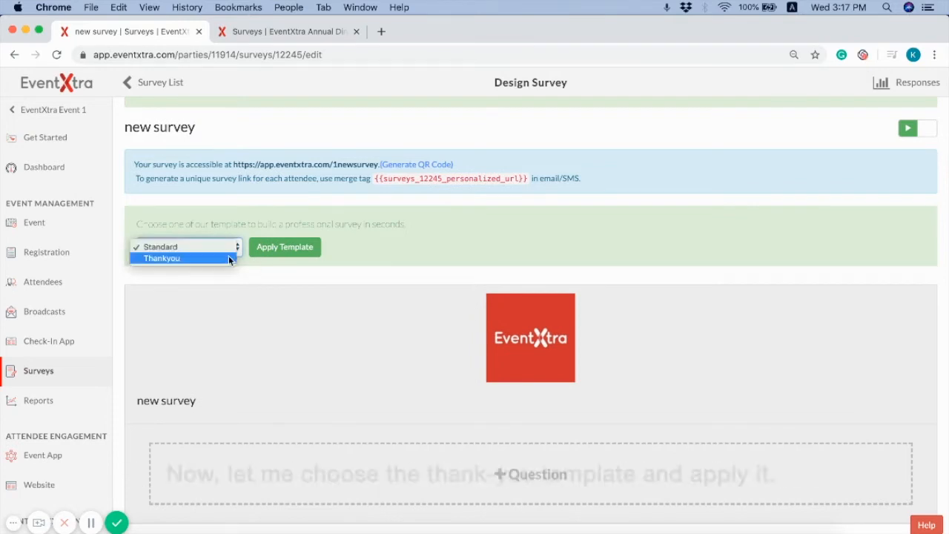
left_click(222, 258)
left_click(225, 247)
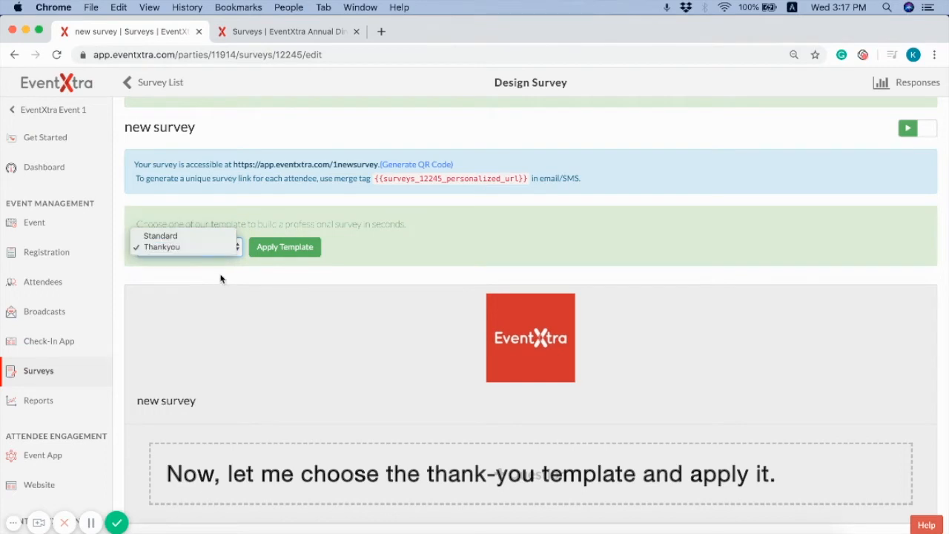
left_click(216, 247)
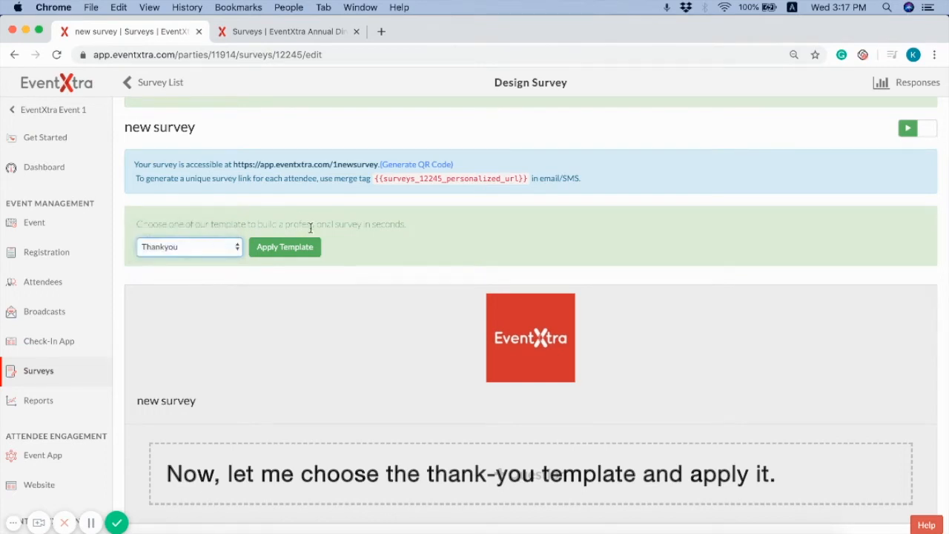
left_click(314, 250)
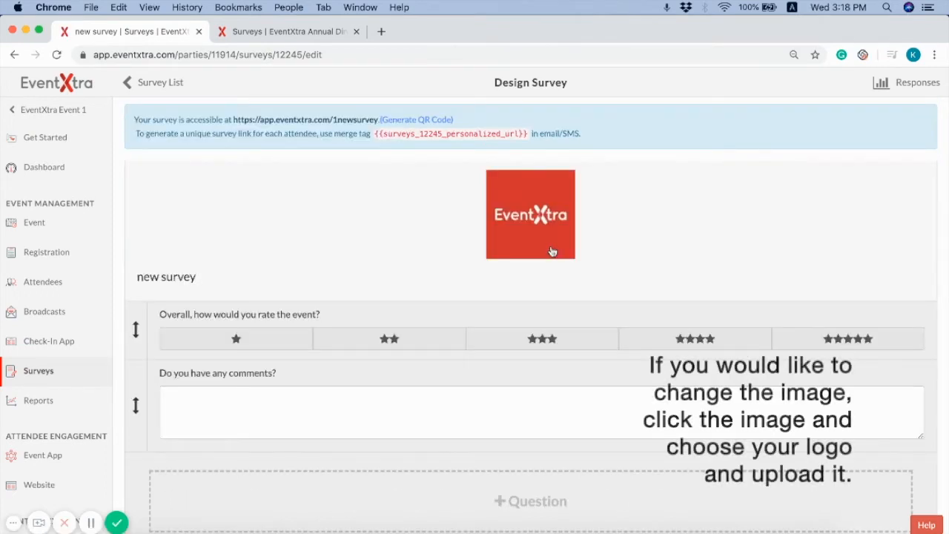
Step: Open the survey header's settings and start choosing a replacement logo file
left_click(552, 252)
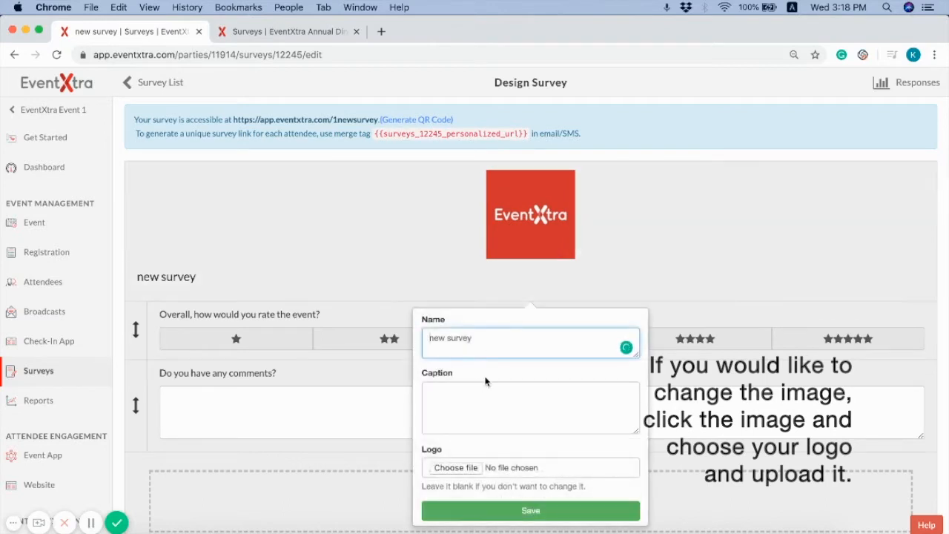
left_click(455, 468)
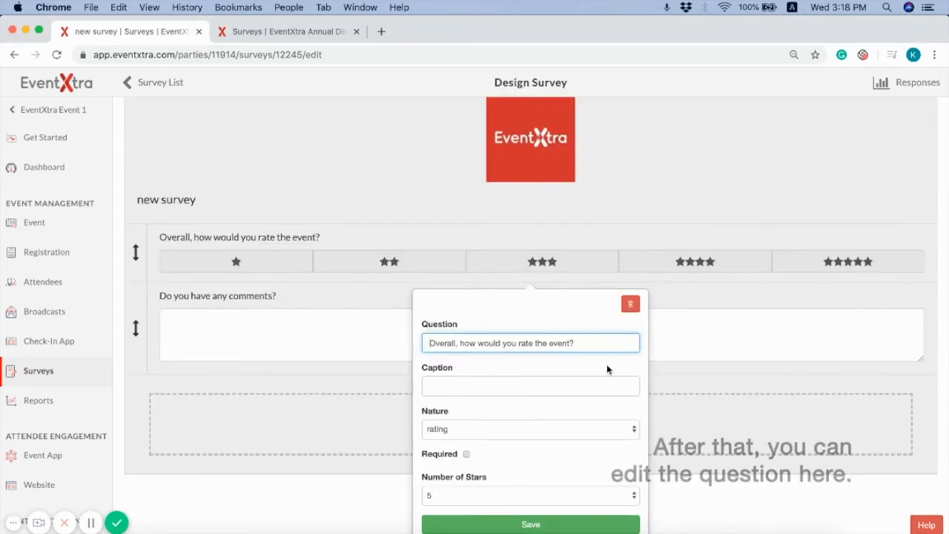
Step: Make the "Overall, how would you rate the event?" question required, save it, and move it below the "Do you have any comments?" question
left_click(553, 430)
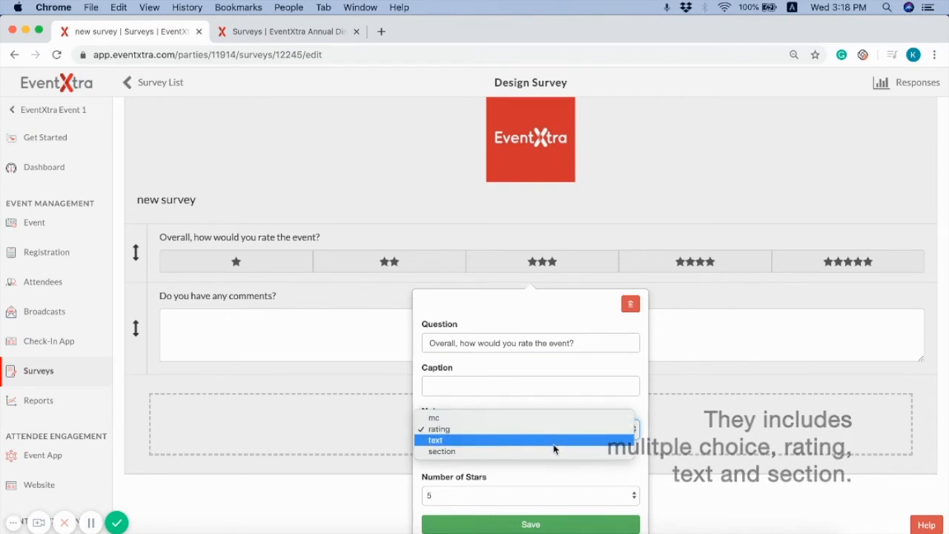
left_click(466, 462)
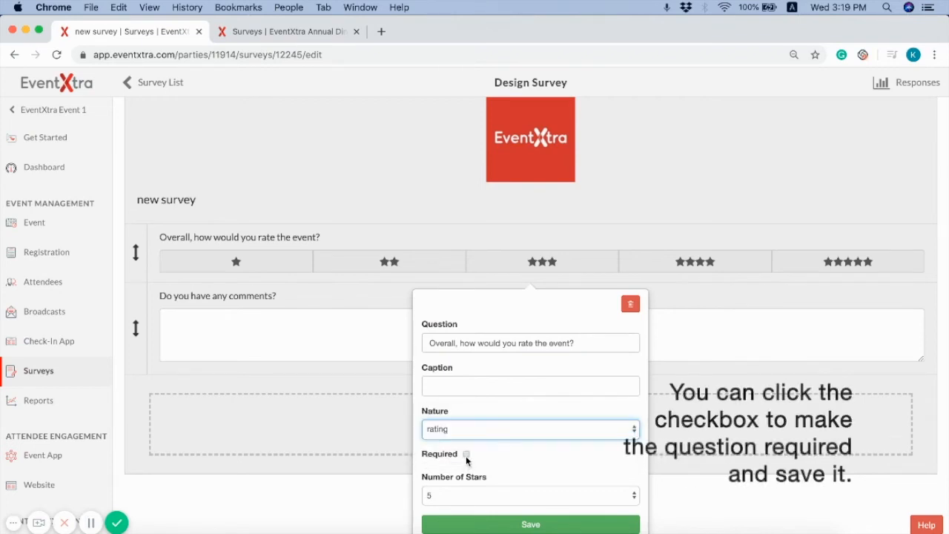
left_click(466, 454)
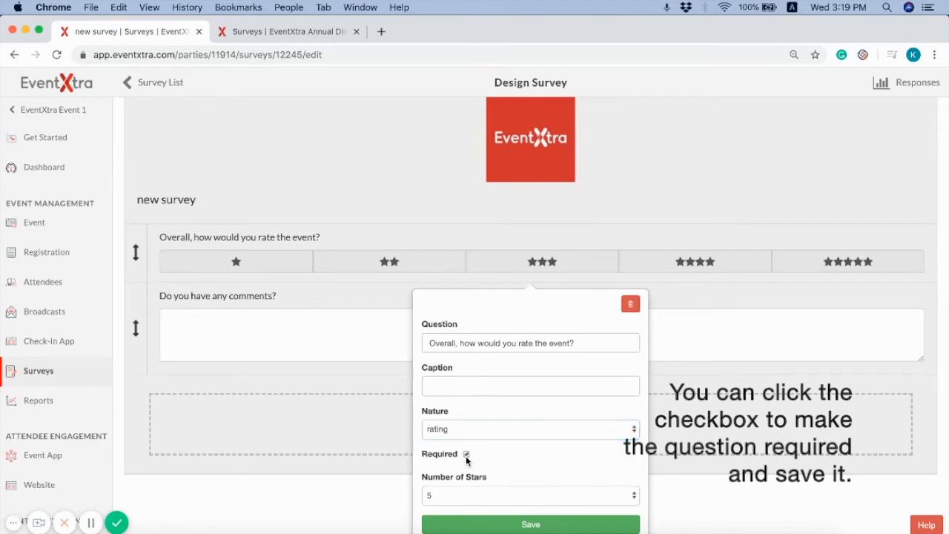
left_click(504, 525)
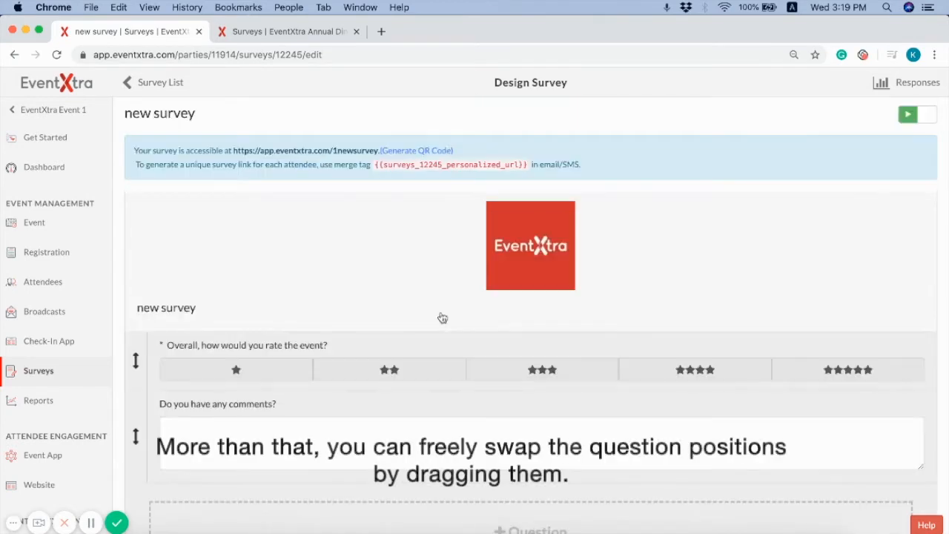
left_click_drag(438, 322, 434, 451)
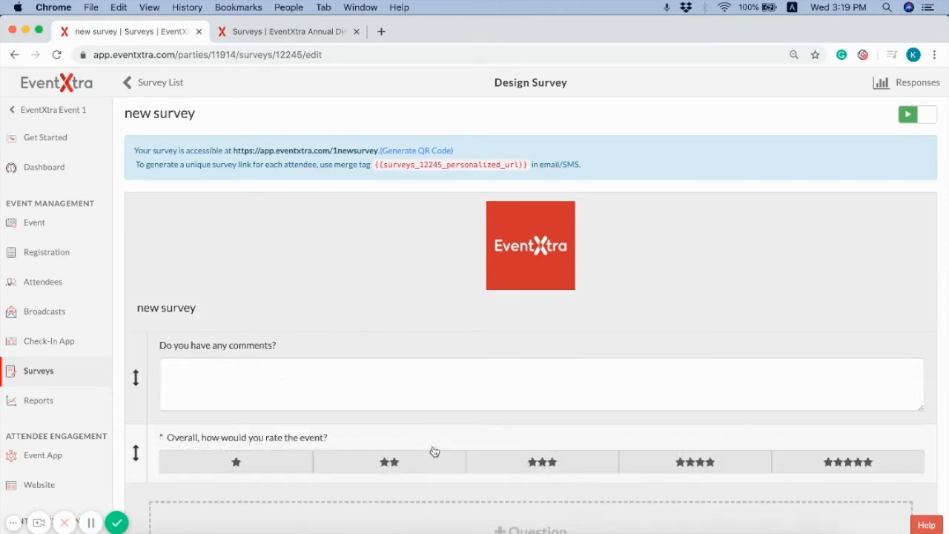
Step: Review the new survey's response report and generate a QR code for its link from the design page
left_click(917, 89)
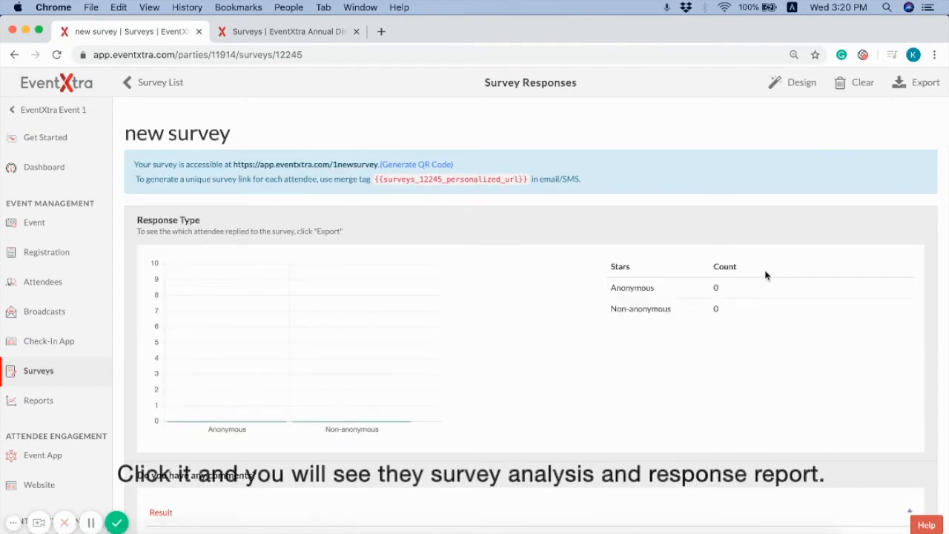
scroll(766, 276, "down", 5)
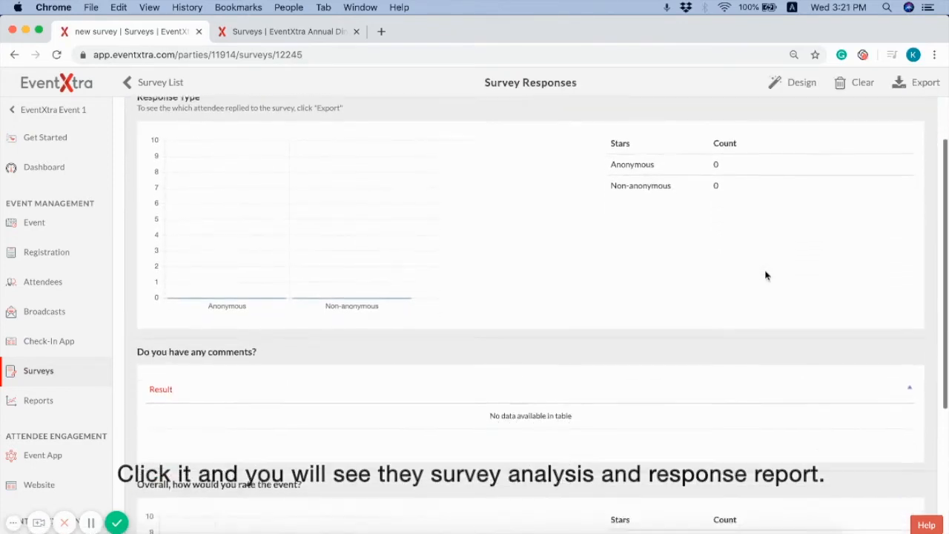
scroll(767, 276, "up", 5)
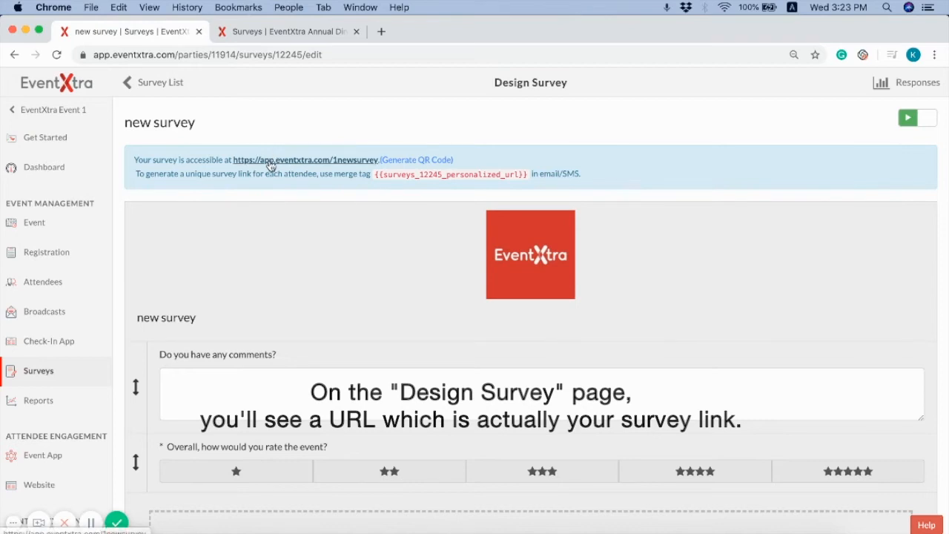
left_click(435, 162)
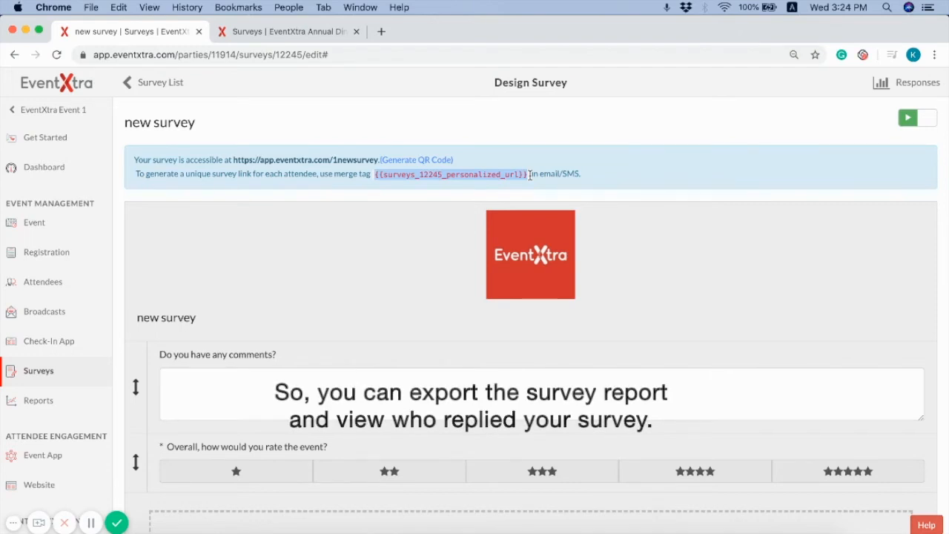
Step: Open the event's broadcasts in a separate browser tab and create the scheduled Thank You Attendees email
mouse_move(74, 311)
right_click(145, 311)
left_click(175, 317)
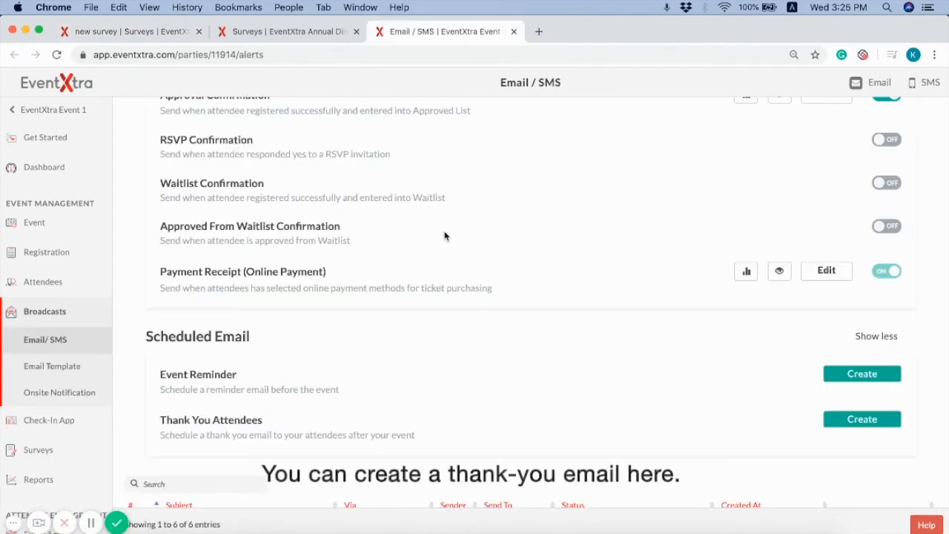
scroll(445, 236, "down", 2)
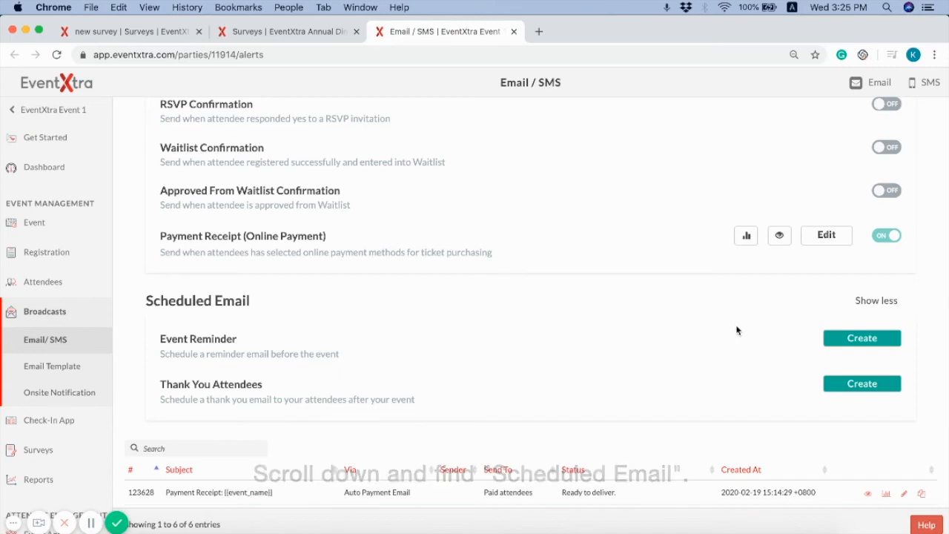
left_click(863, 384)
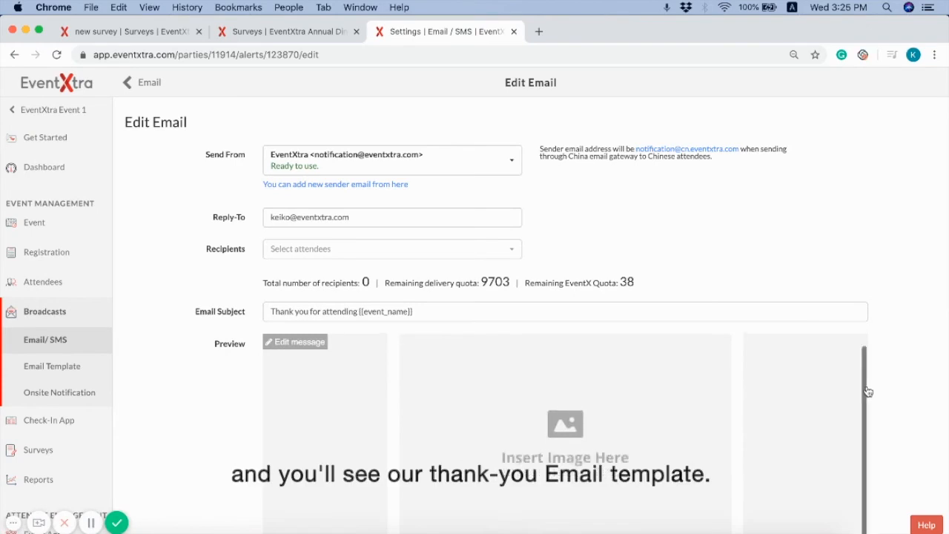
Step: Look through the thank-you email template, open its message for editing, and open the Fill in Survey button's link URL for entry
scroll(914, 372, "down", 2)
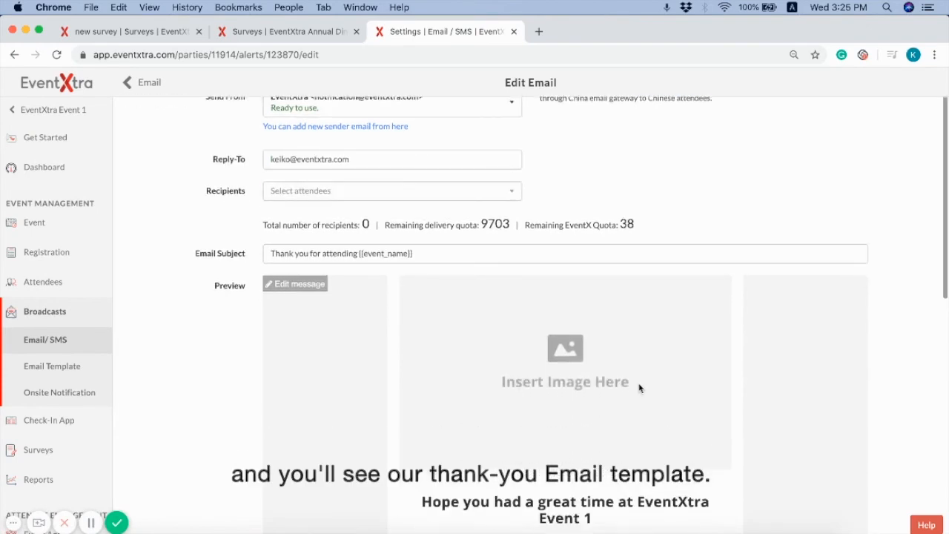
scroll(638, 386, "down", 10)
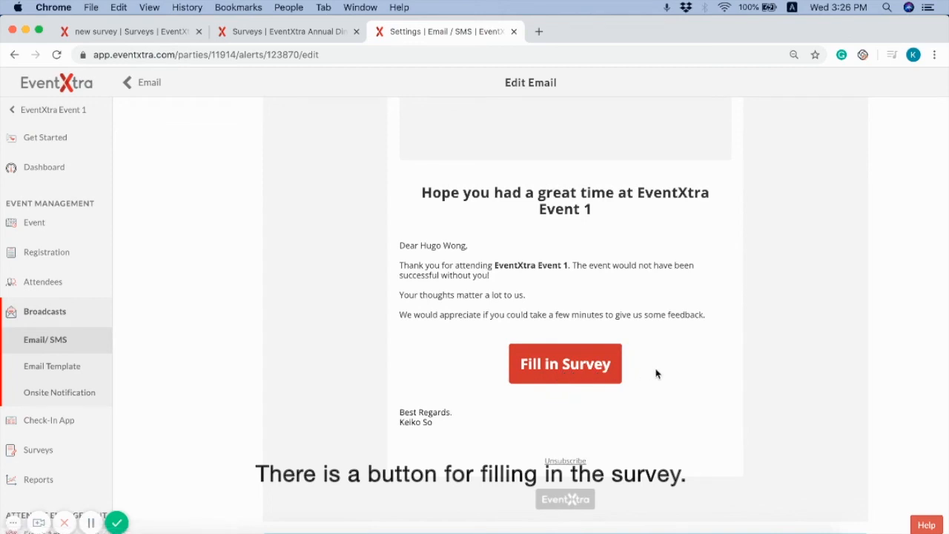
scroll(656, 373, "up", 10)
left_click(290, 278)
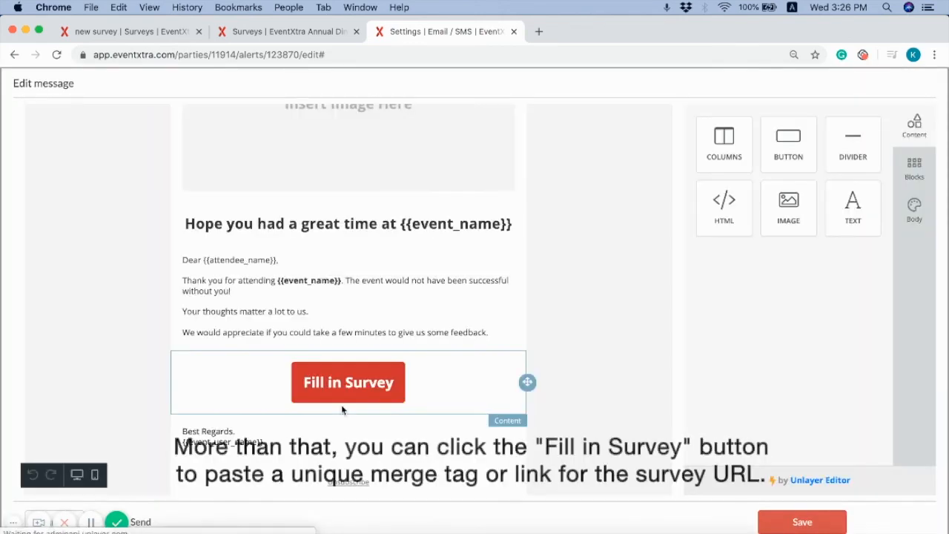
left_click(420, 360)
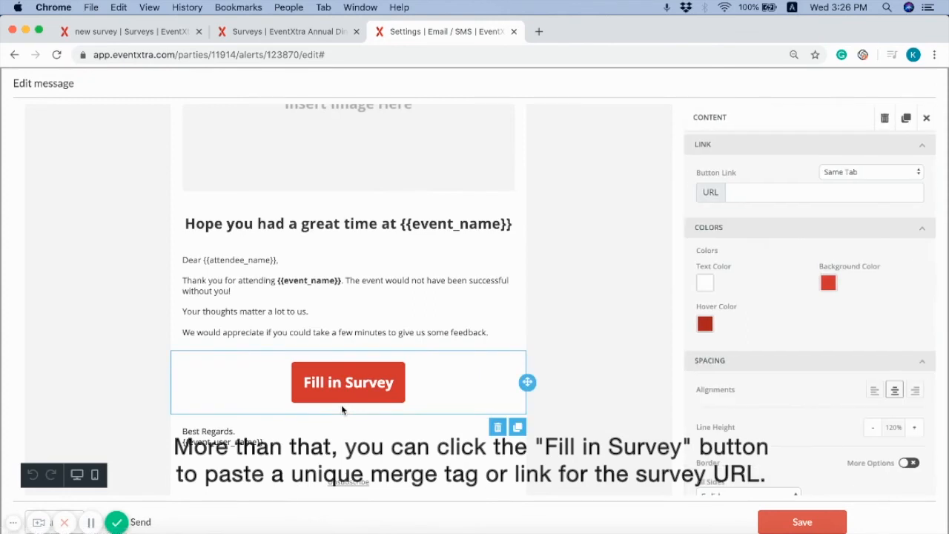
left_click(745, 195)
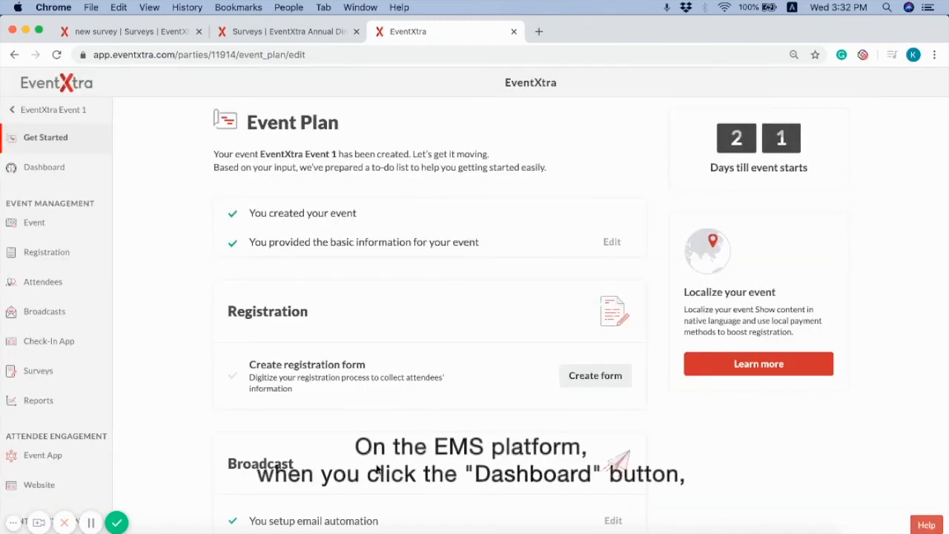
Step: Examine the event's attendance report on the dashboard, including the attendee summary, check-in breakdown and session chart
left_click(43, 167)
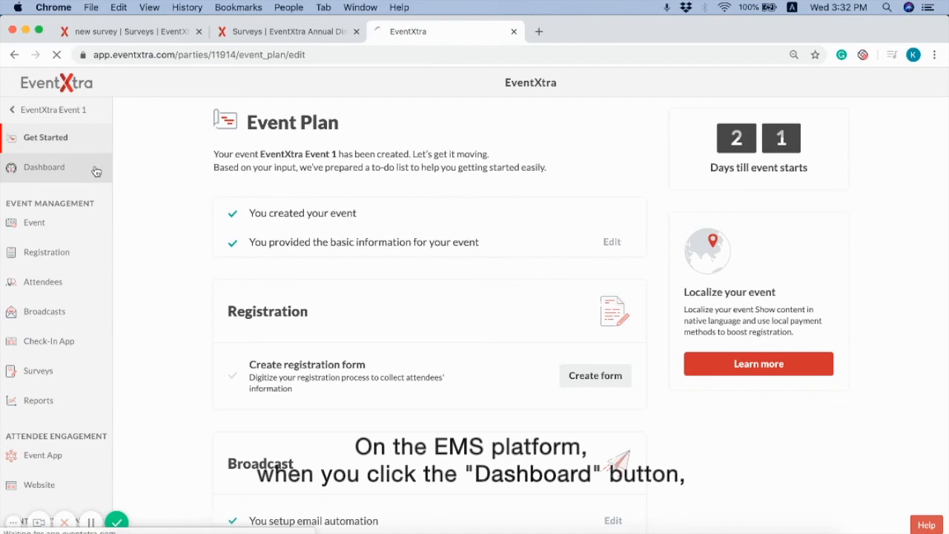
scroll(382, 309, "down", 2)
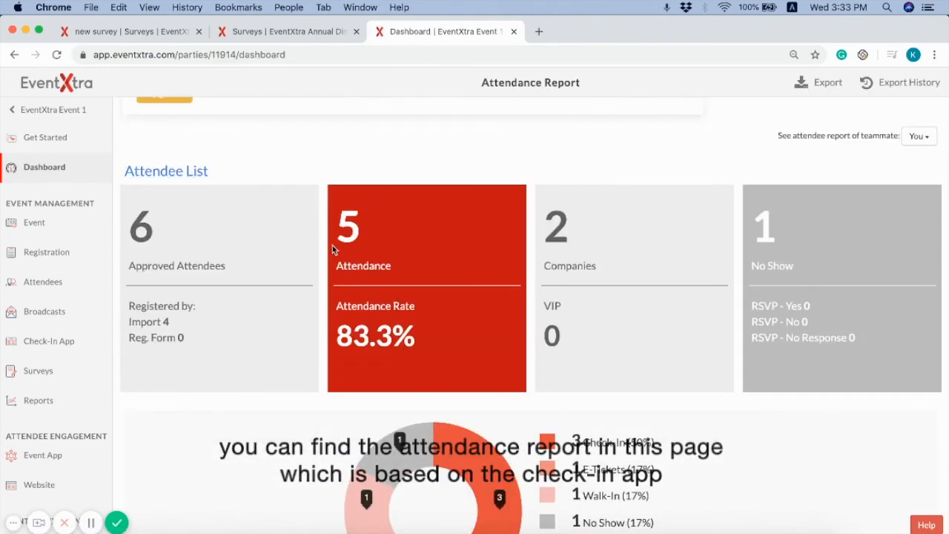
scroll(332, 250, "down", 8)
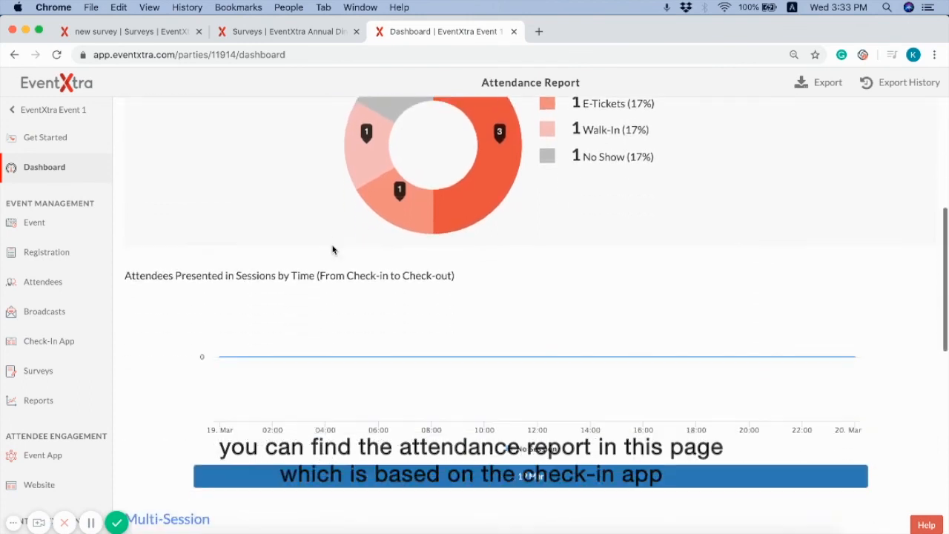
scroll(334, 248, "up", 8)
Step: View the attendee, financial and survey reports available for the event
left_click(60, 413)
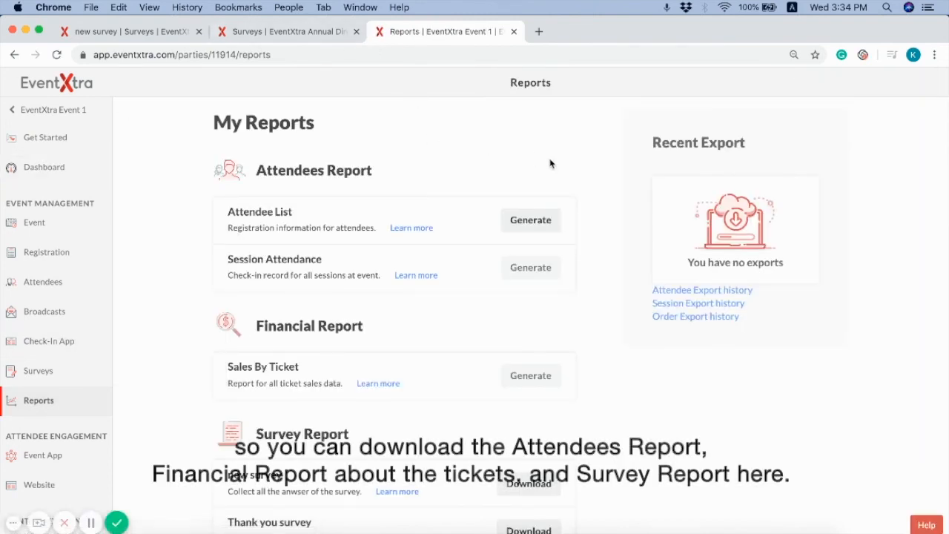
scroll(603, 199, "down", 3)
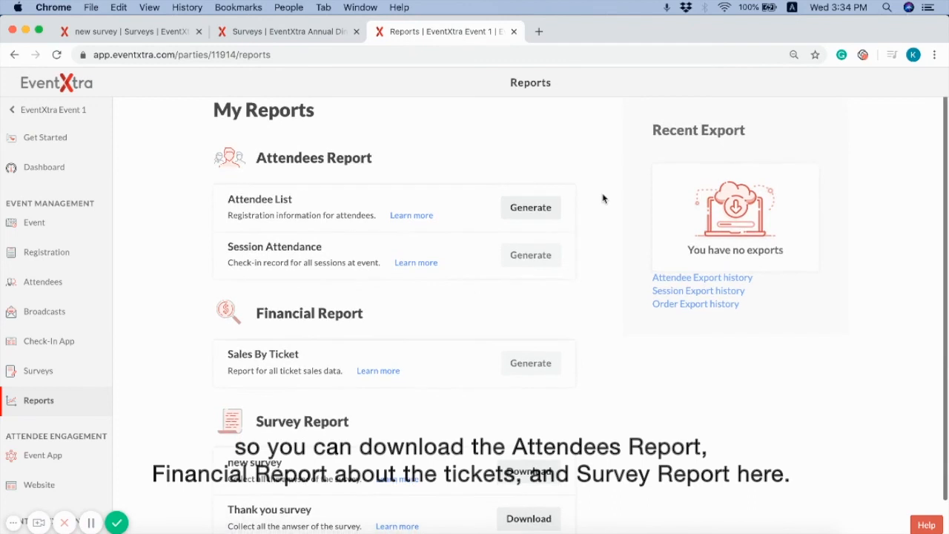